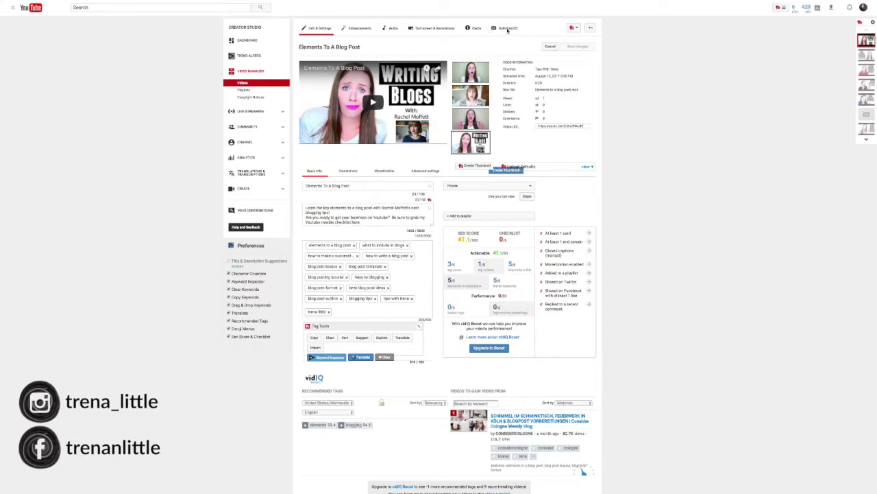
Step: Open the English (Automatic) subtitle track of Elements To A Blog Post for editing
{"action": "left_click", "coordinate": [508, 29]}
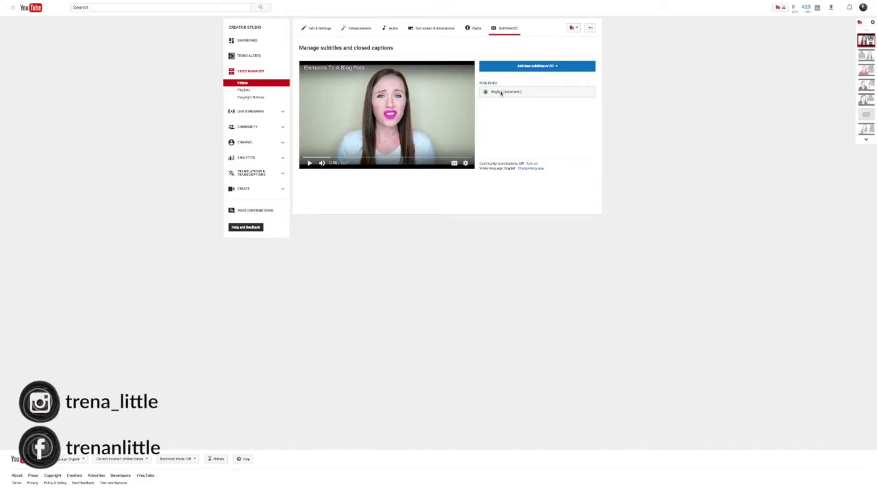
{"action": "left_click", "coordinate": [501, 92]}
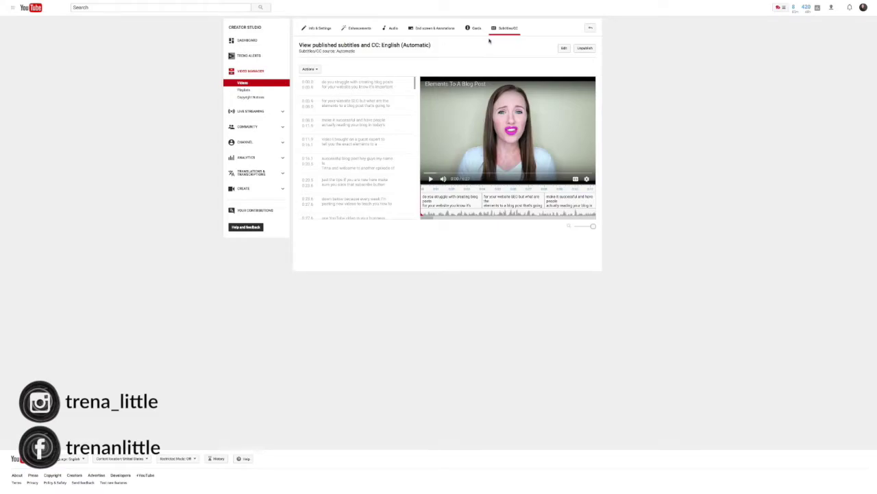
{"action": "left_click", "coordinate": [563, 48]}
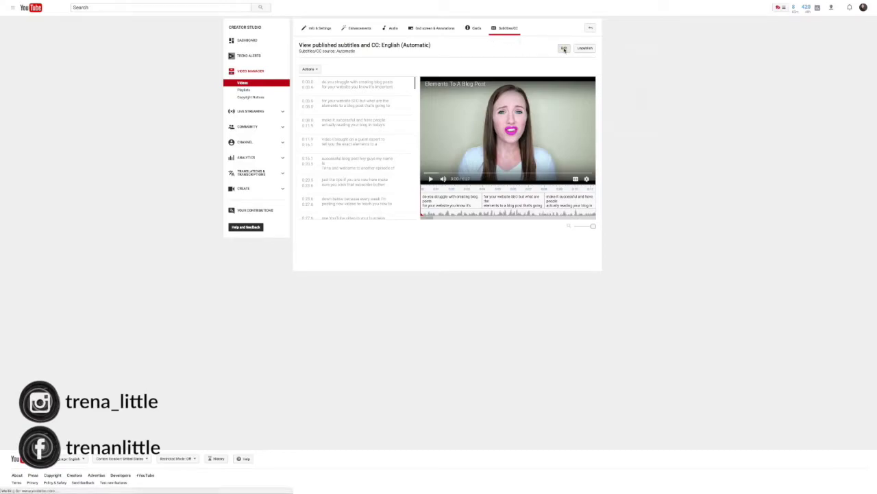
Step: Change 'Trina' to 'Trena' in the 0:16.1 caption of the English subtitles
{"action": "left_click", "coordinate": [430, 180]}
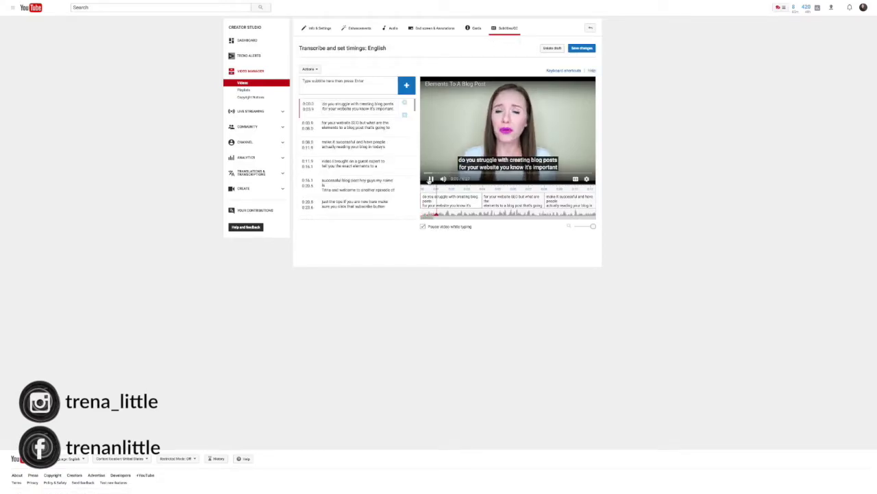
{"action": "left_click", "coordinate": [430, 180]}
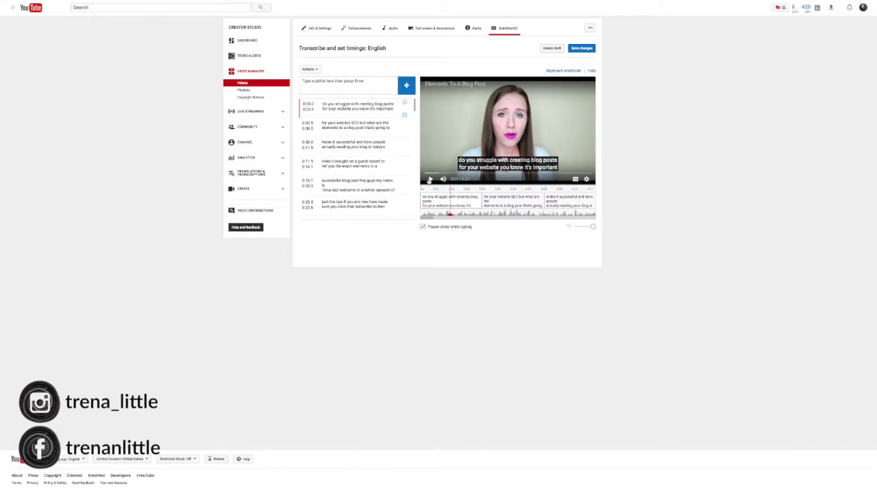
{"action": "left_click", "coordinate": [331, 186]}
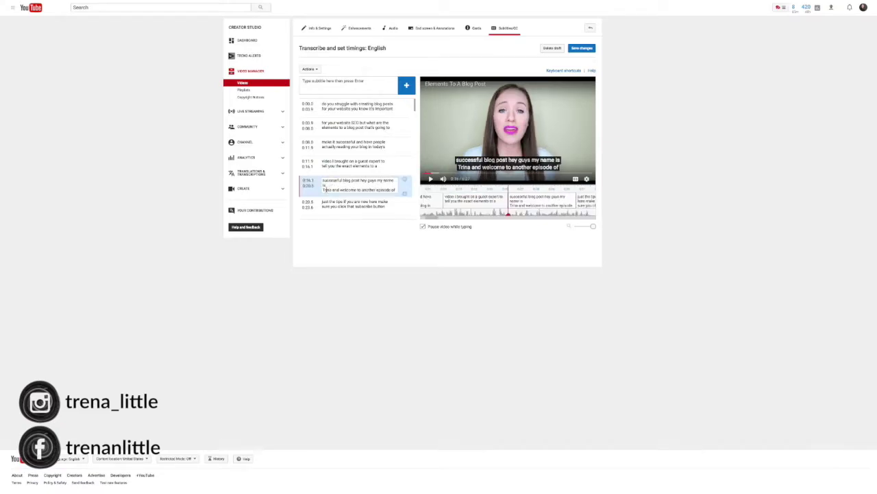
{"action": "key", "text": "BackSpace"}
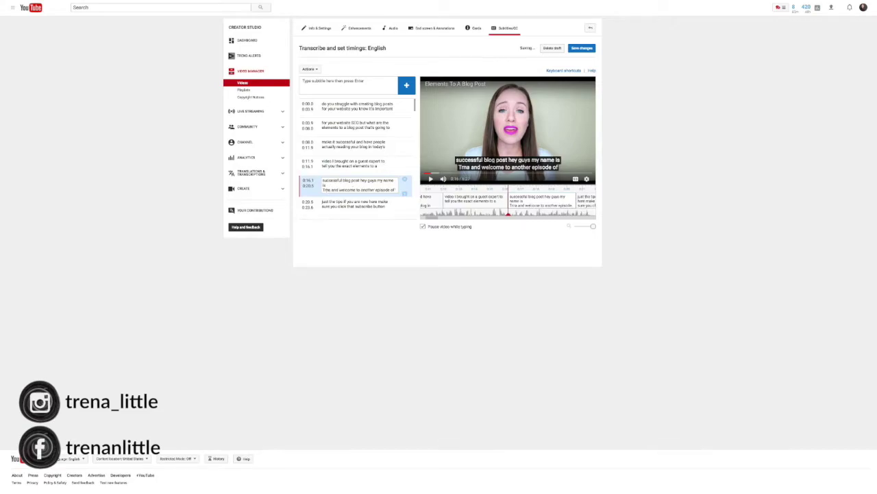
{"action": "type", "text": "e"}
{"action": "scroll", "coordinate": [356, 158], "scroll_direction": "down", "scroll_amount": 1}
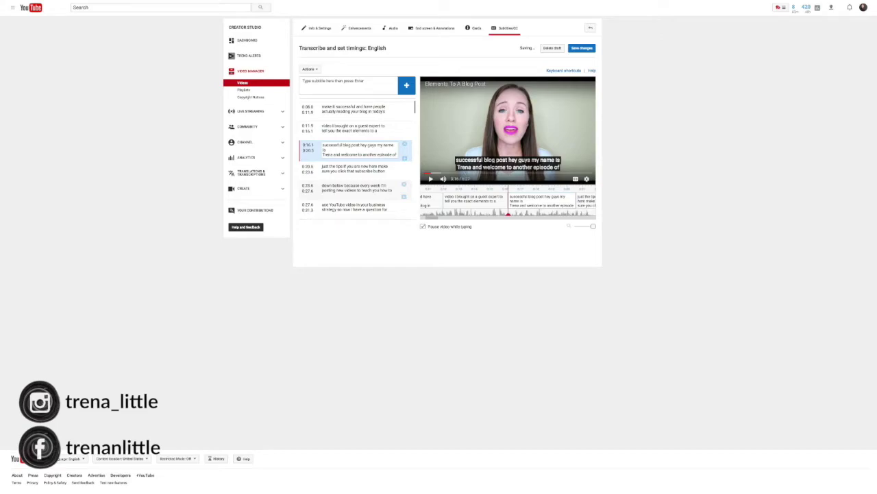
{"action": "scroll", "coordinate": [390, 123], "scroll_direction": "down", "scroll_amount": 1}
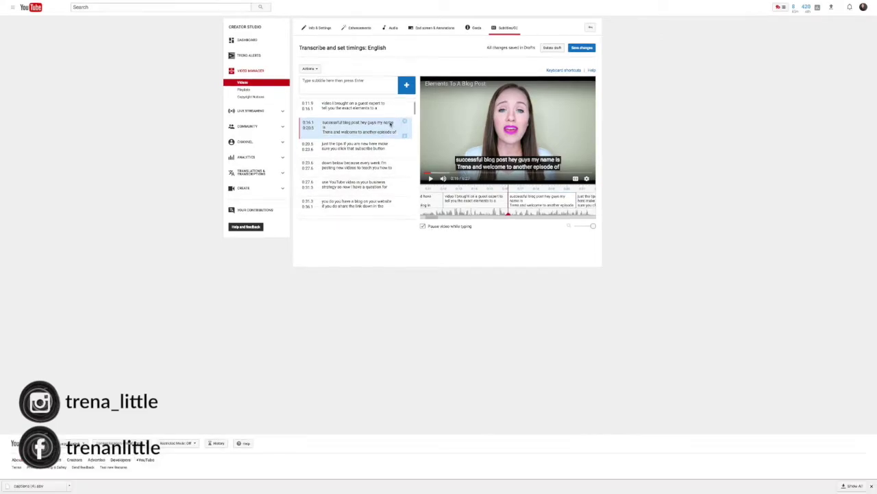
Step: Publish the corrected English subtitles and open a new browser tab
{"action": "left_click", "coordinate": [580, 48]}
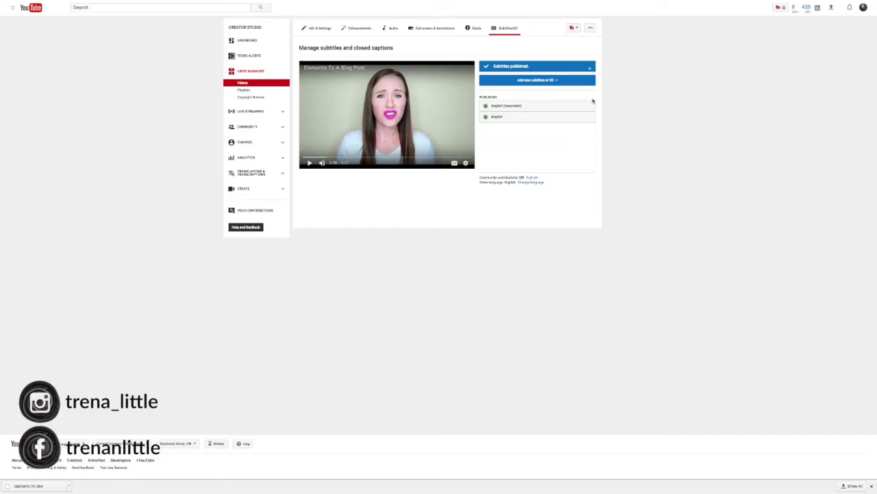
{"action": "mouse_move", "coordinate": [325, 2]}
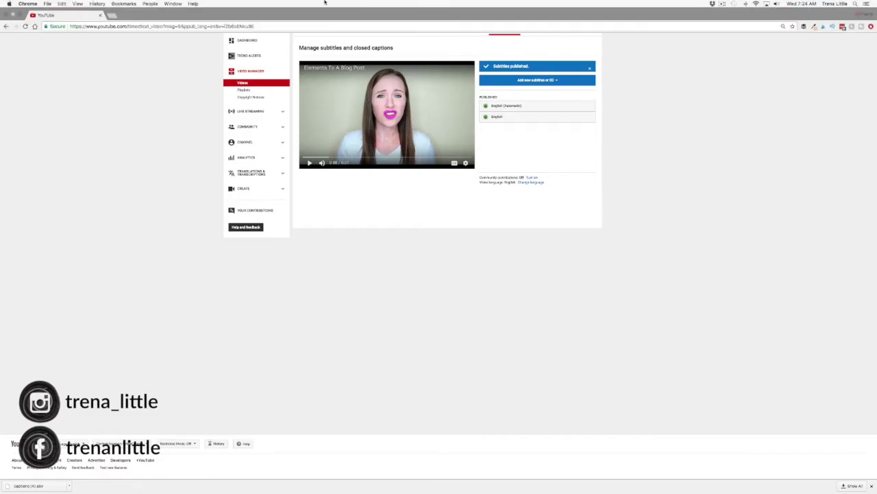
{"action": "left_click", "coordinate": [112, 16]}
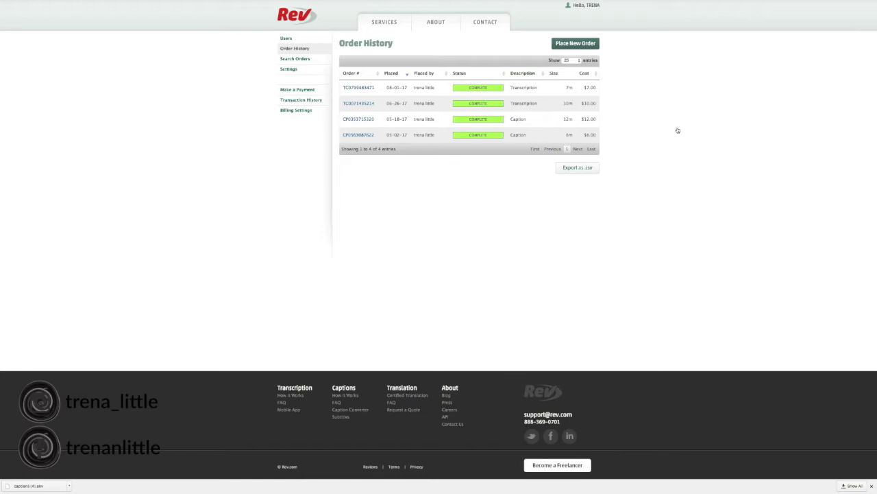
Step: From Rev.com's order history, bring up the available new-order types
{"action": "left_click", "coordinate": [564, 44]}
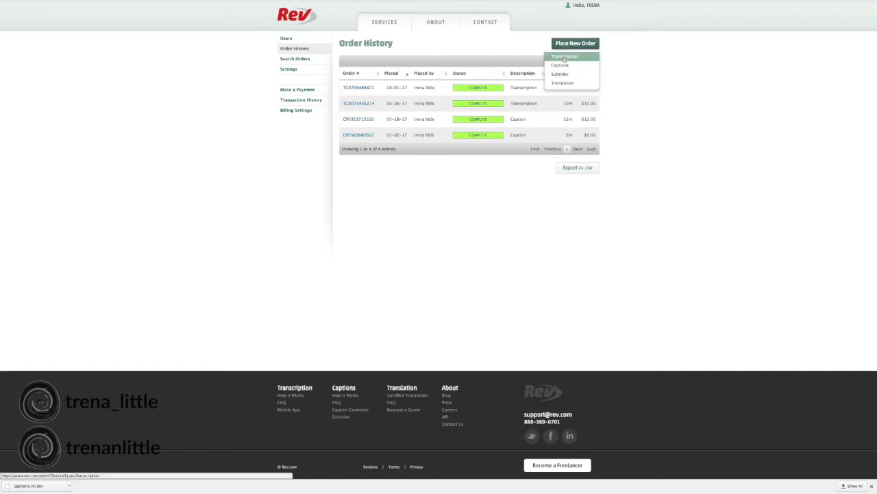
Step: Start a new Rev.com transcription order and choose to add media by pasted URL
{"action": "left_click", "coordinate": [564, 58]}
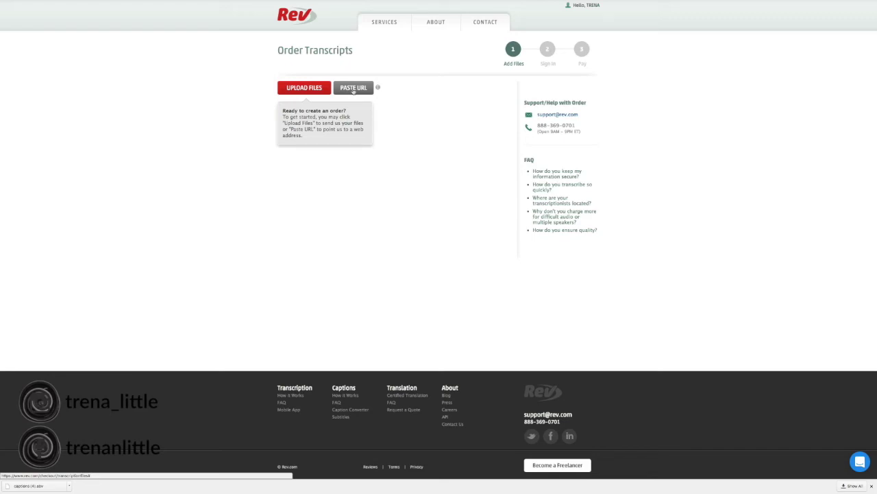
{"action": "left_click", "coordinate": [353, 89]}
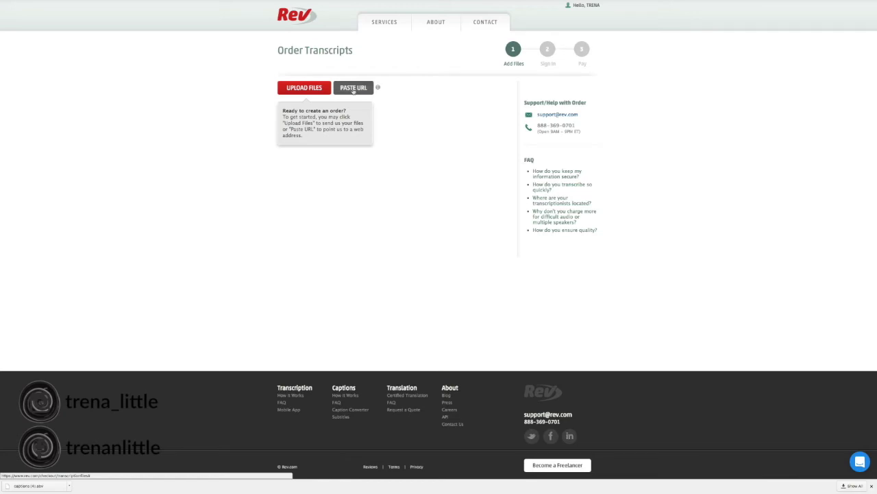